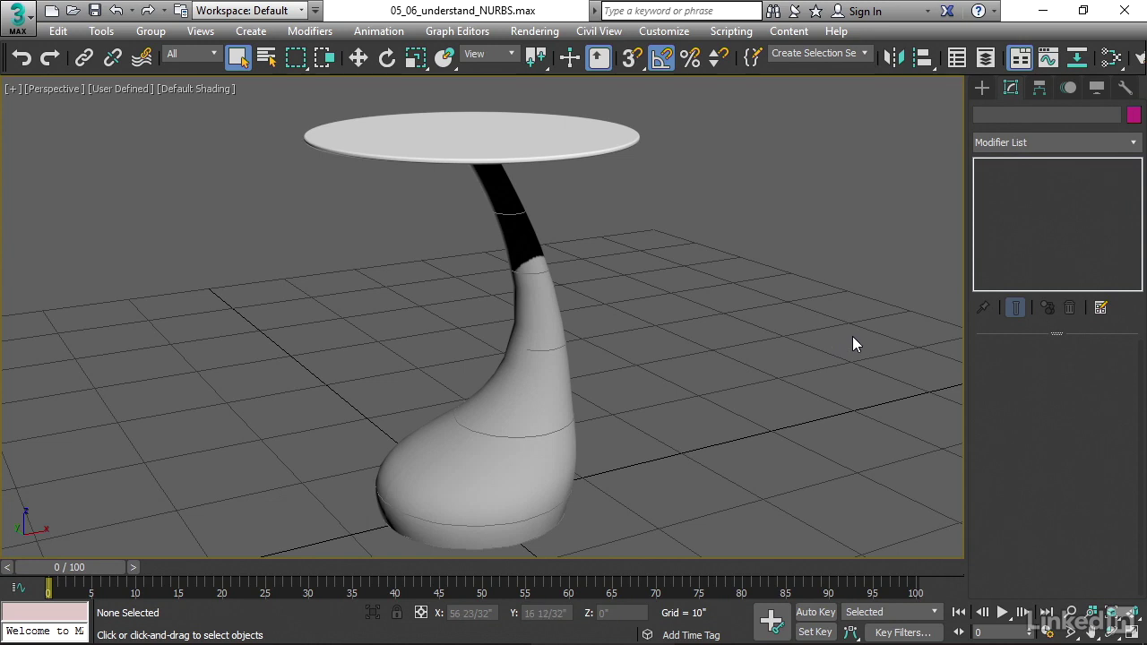
Step: Select tableBase to show its NURBS Surface parameters, with Parametric U and V Steps at 1
{"action": "left_click", "coordinate": [528, 396]}
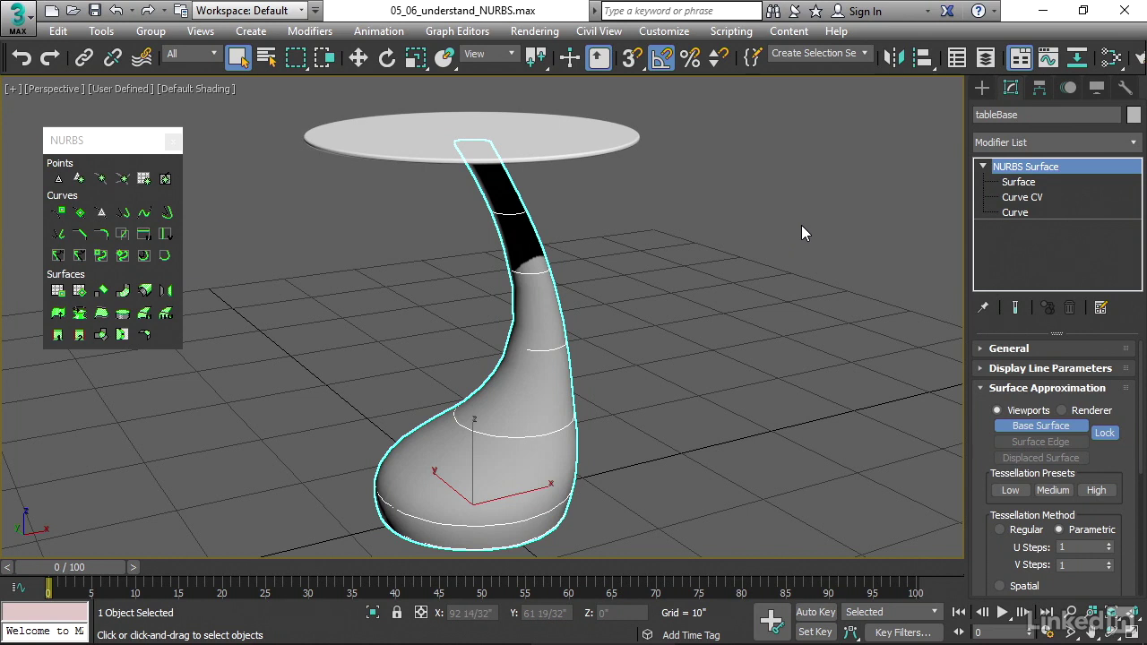
Step: Open 05_06_table_start.max, discarding the unsaved changes to the current scene
{"action": "left_click", "coordinate": [16, 16]}
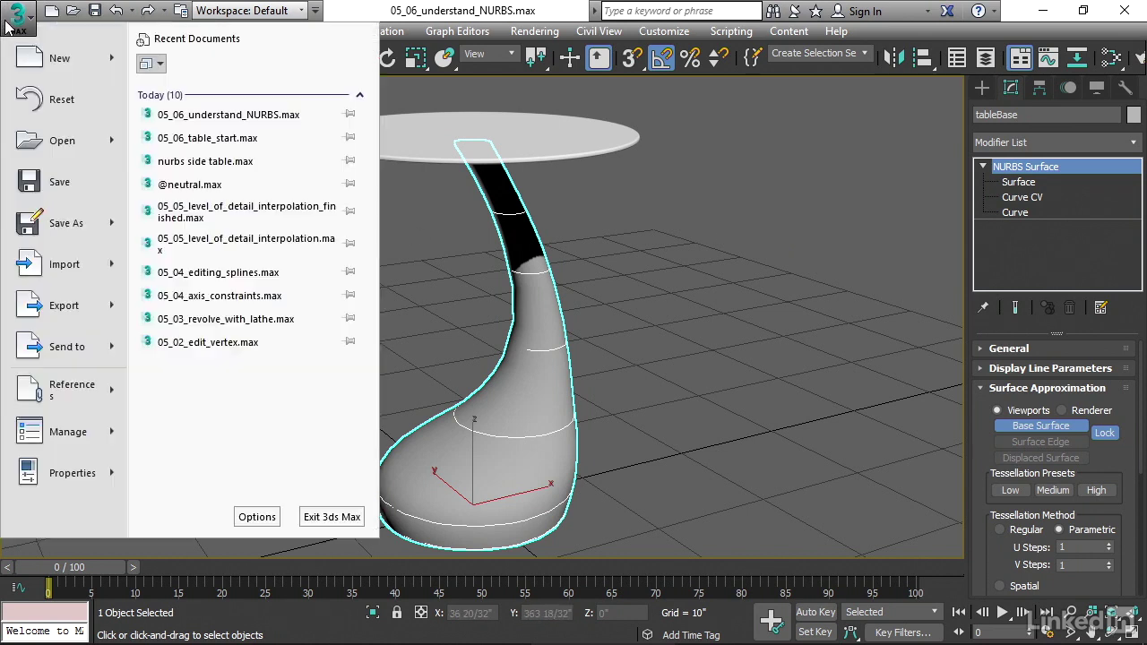
{"action": "left_click", "coordinate": [53, 140]}
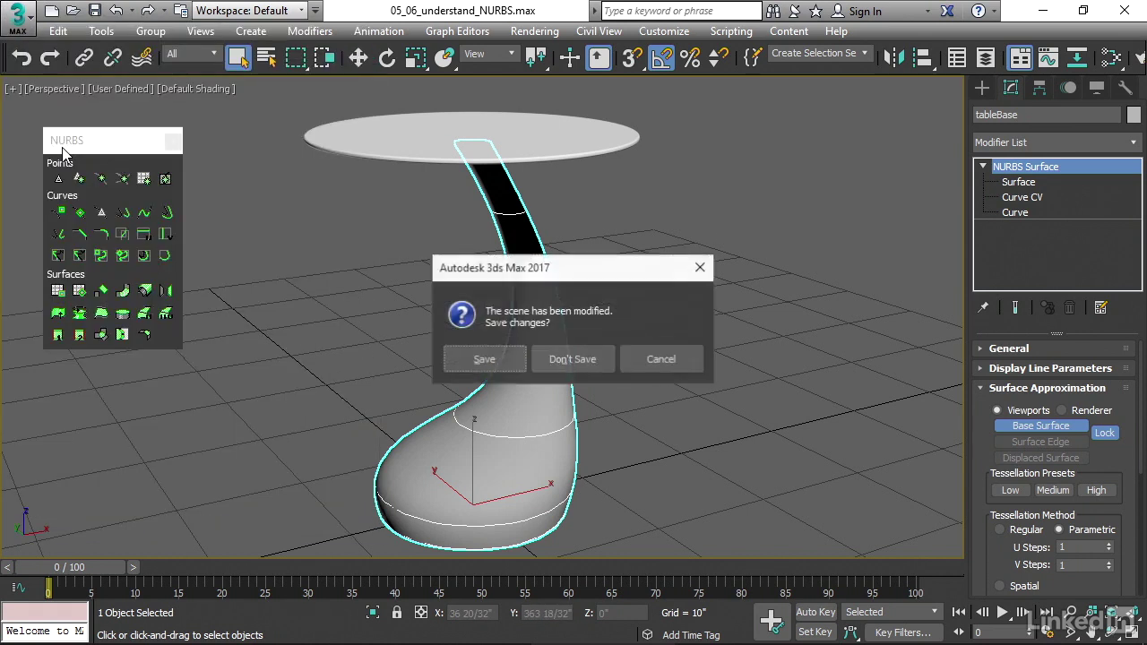
{"action": "left_click", "coordinate": [572, 359]}
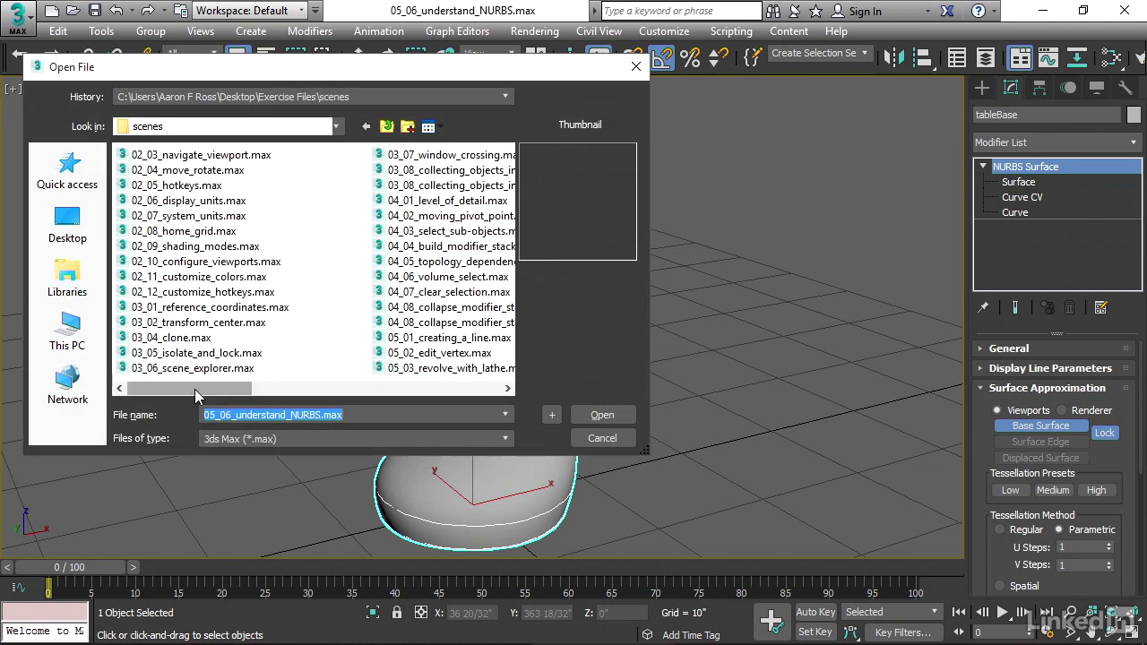
{"action": "left_click_drag", "start_coordinate": [194, 389], "coordinate": [411, 385]}
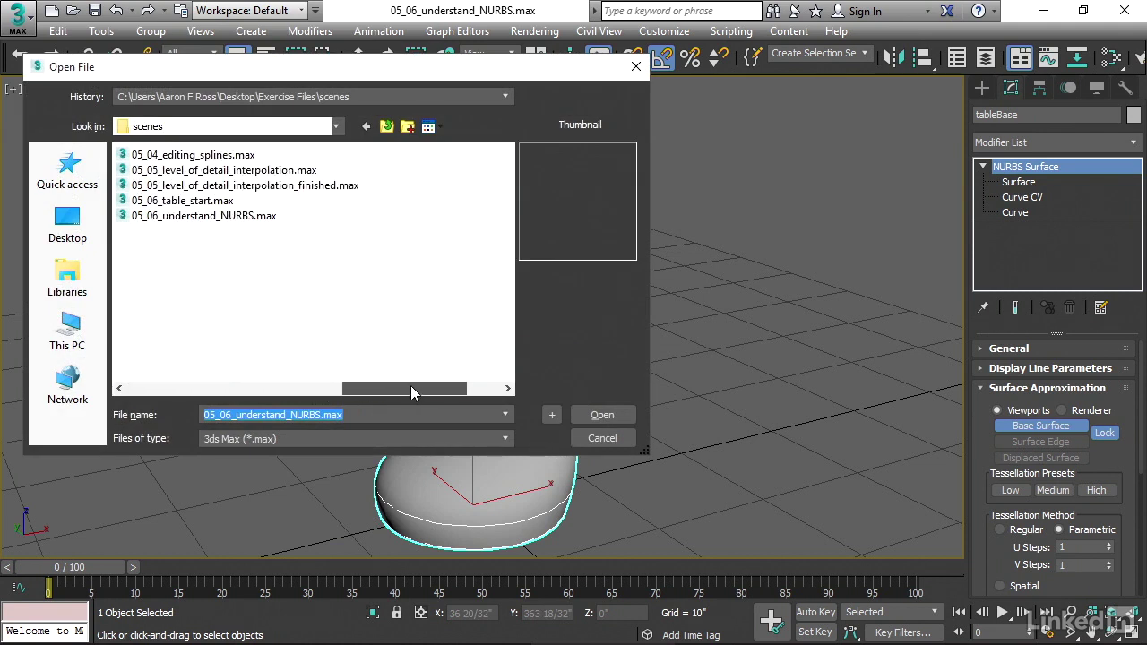
{"action": "left_click", "coordinate": [182, 201]}
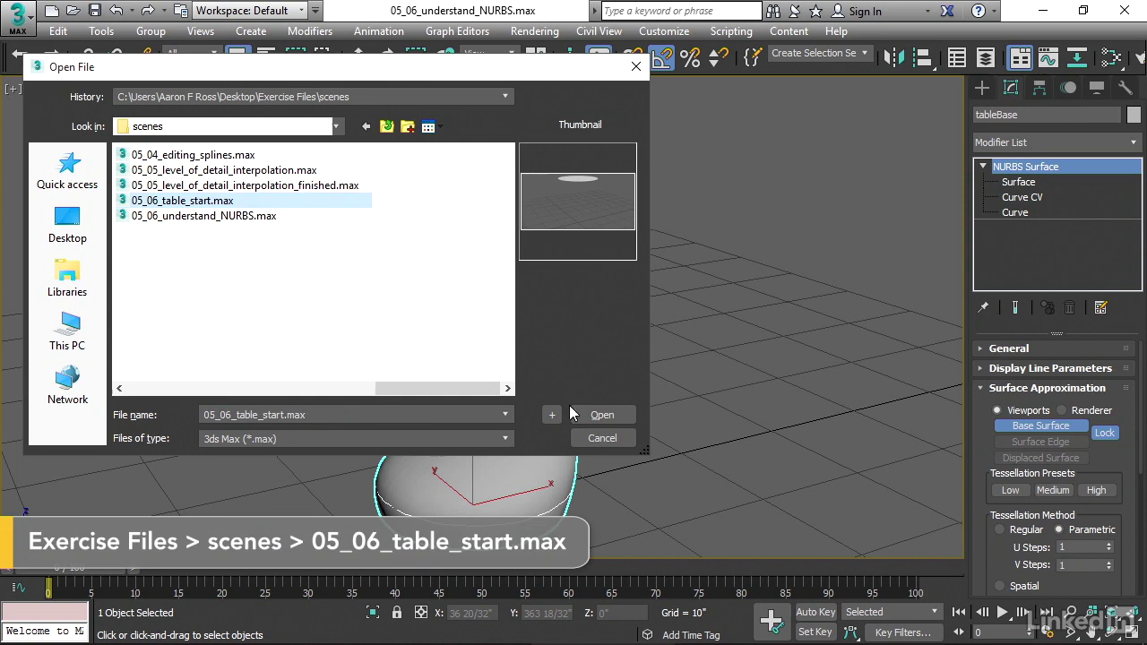
{"action": "left_click", "coordinate": [602, 414]}
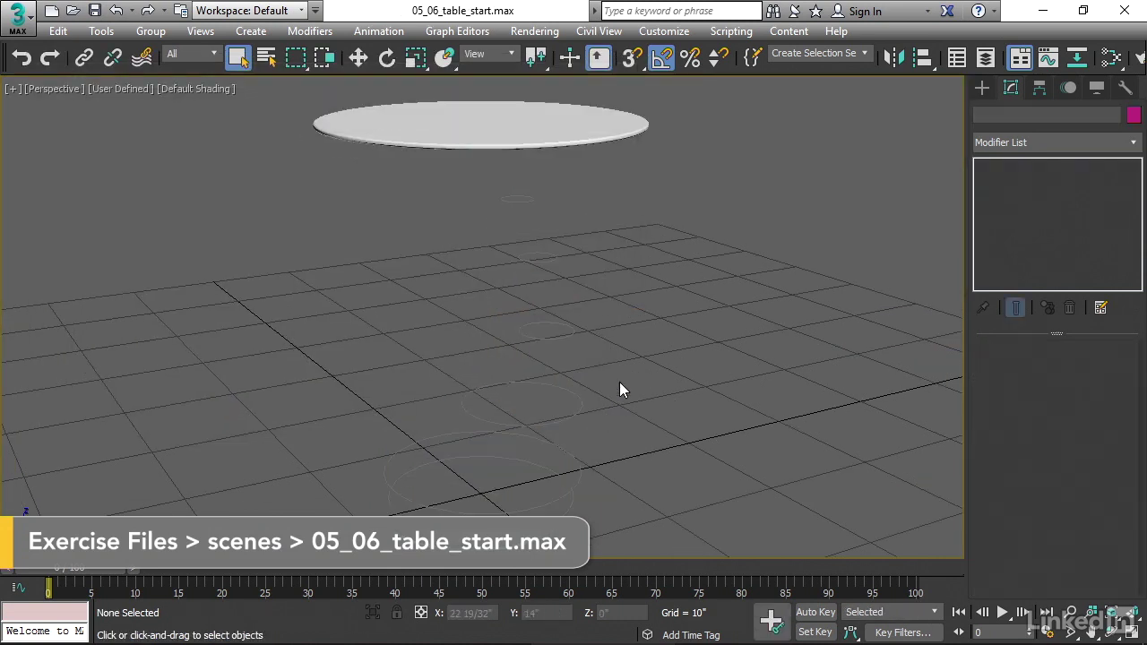
Step: Select the stacked circle curves, orbit around them, and expand the Create Surfaces rollout
{"action": "left_click", "coordinate": [521, 420]}
{"action": "middle_click_drag", "start_coordinate": [670, 422], "coordinate": [743, 388], "text": "alt"}
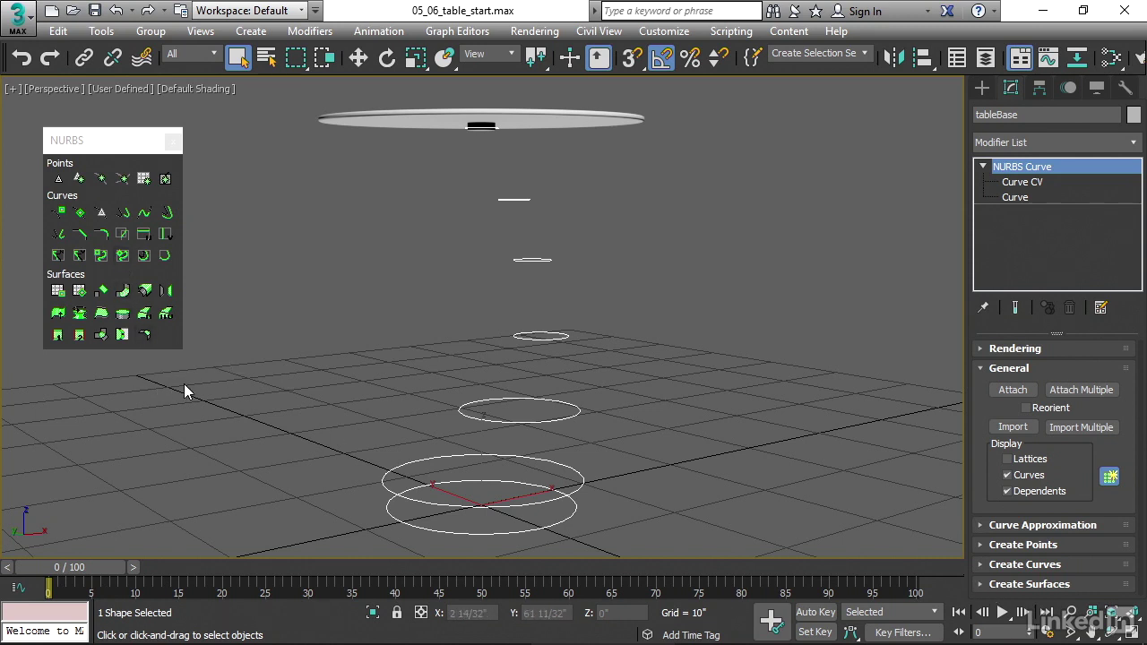
{"action": "left_click", "coordinate": [980, 584]}
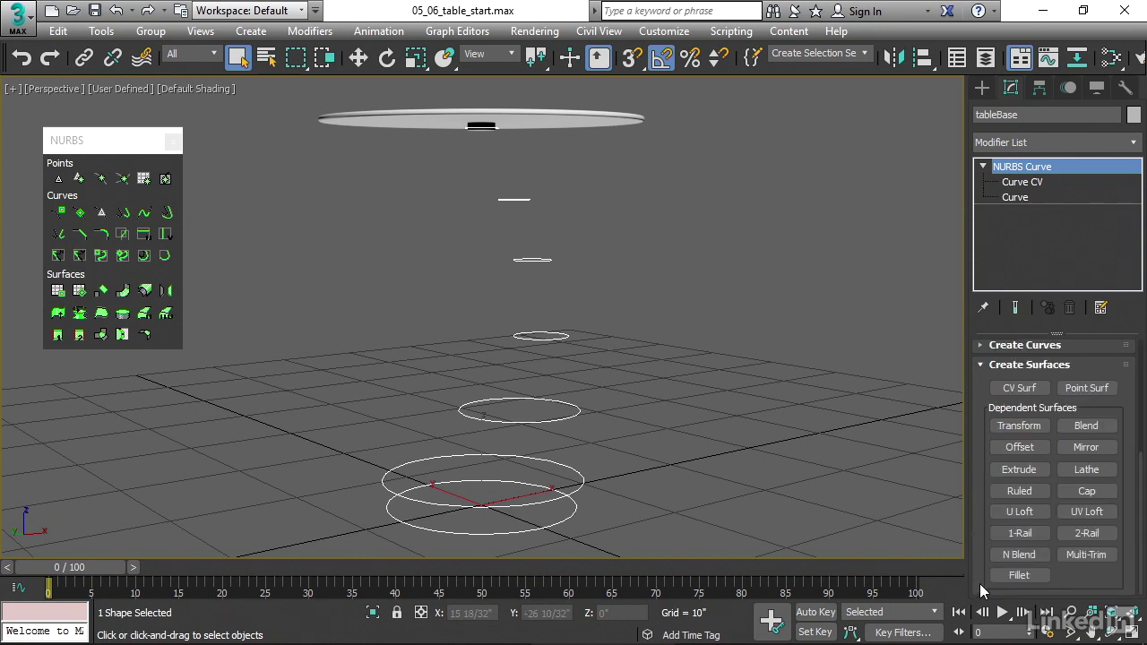
Step: U Loft a surface through the seven circles, from the bottom ring to the curve under the tabletop
{"action": "left_click", "coordinate": [1026, 517]}
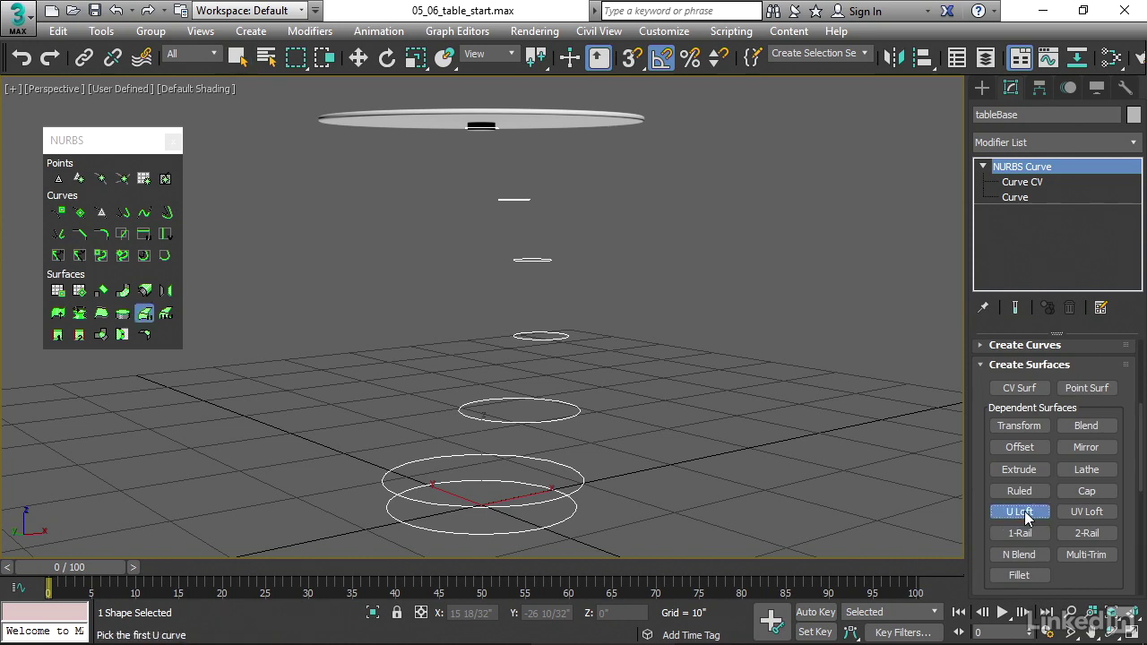
{"action": "left_click", "coordinate": [568, 523]}
{"action": "left_click", "coordinate": [580, 487]}
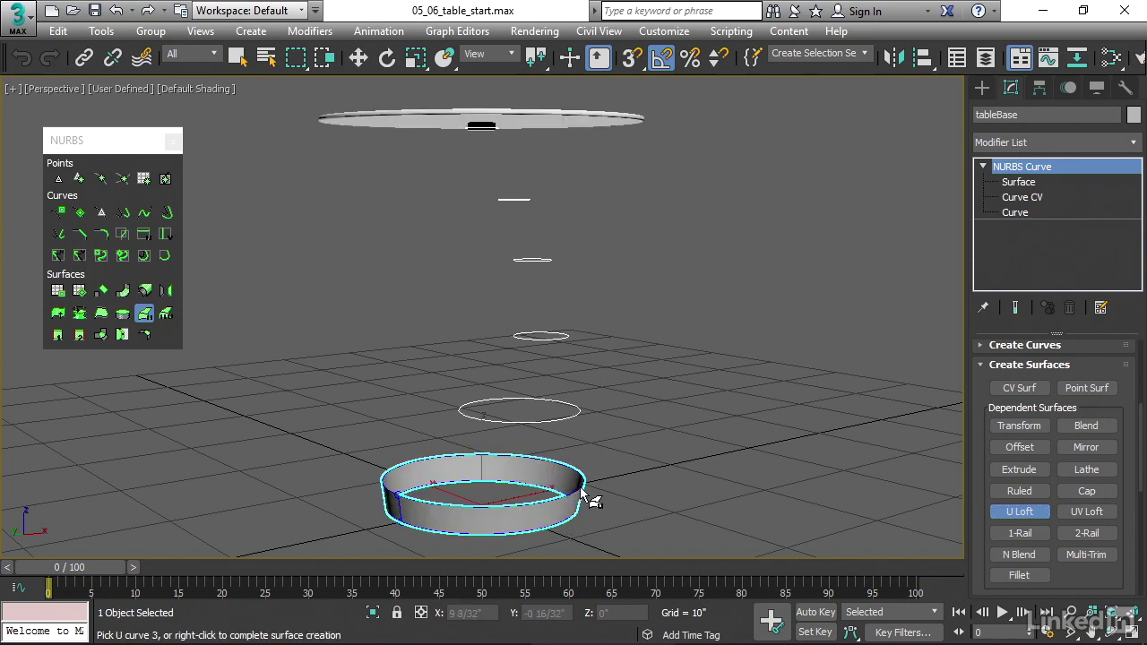
{"action": "left_click", "coordinate": [579, 417]}
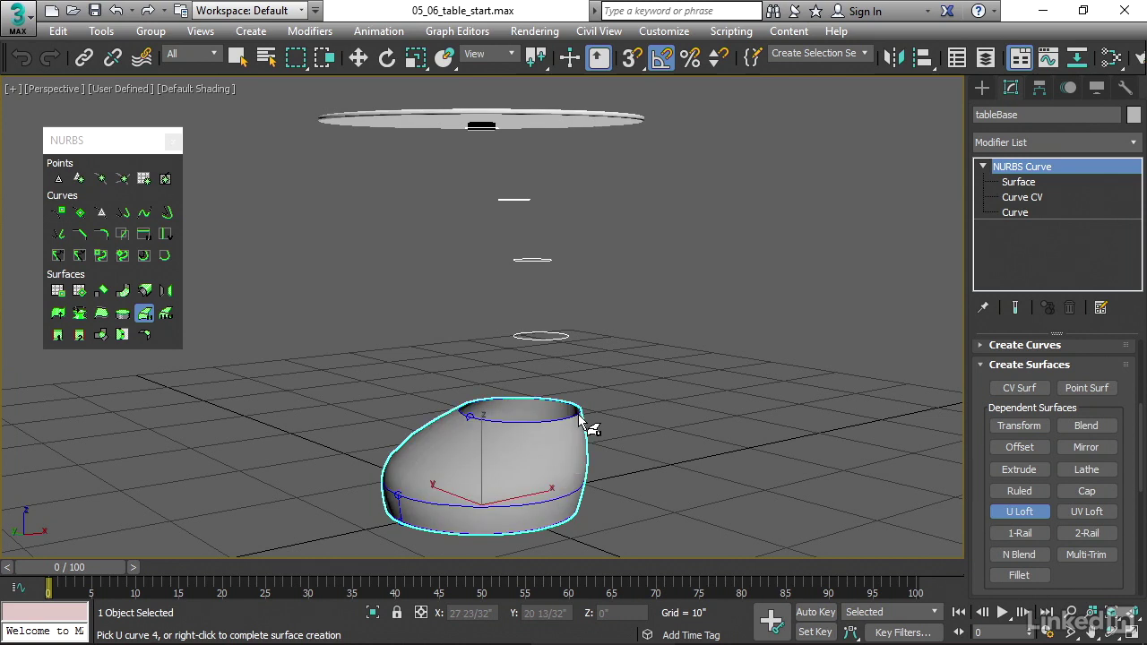
{"action": "left_click", "coordinate": [565, 343]}
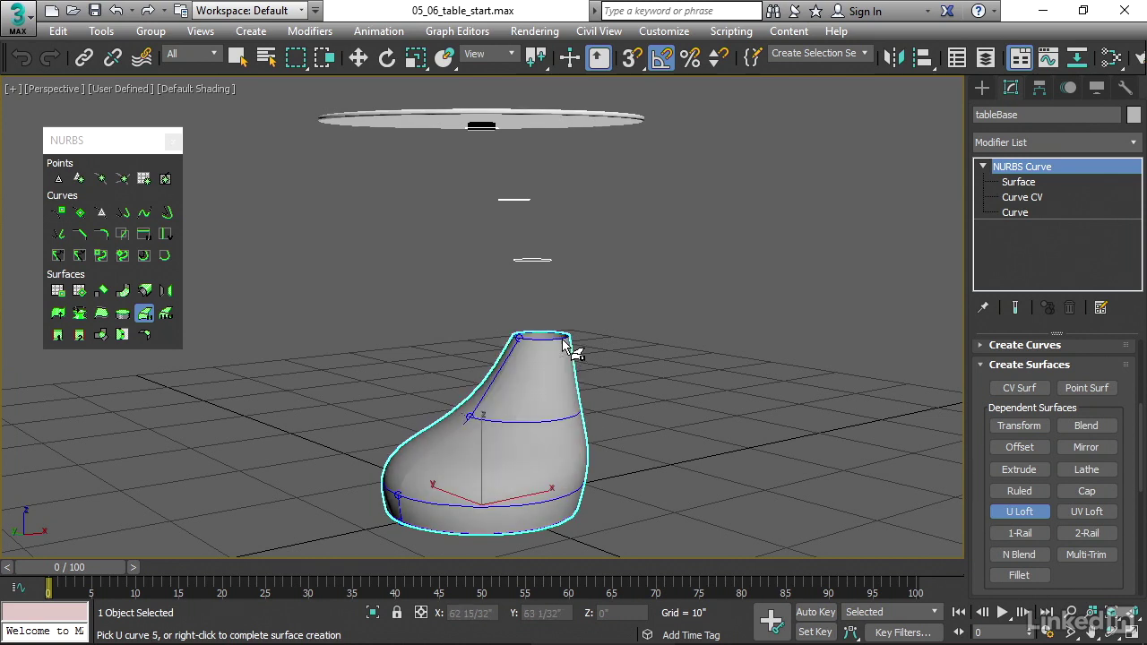
{"action": "left_click", "coordinate": [549, 262]}
{"action": "left_click", "coordinate": [519, 201]}
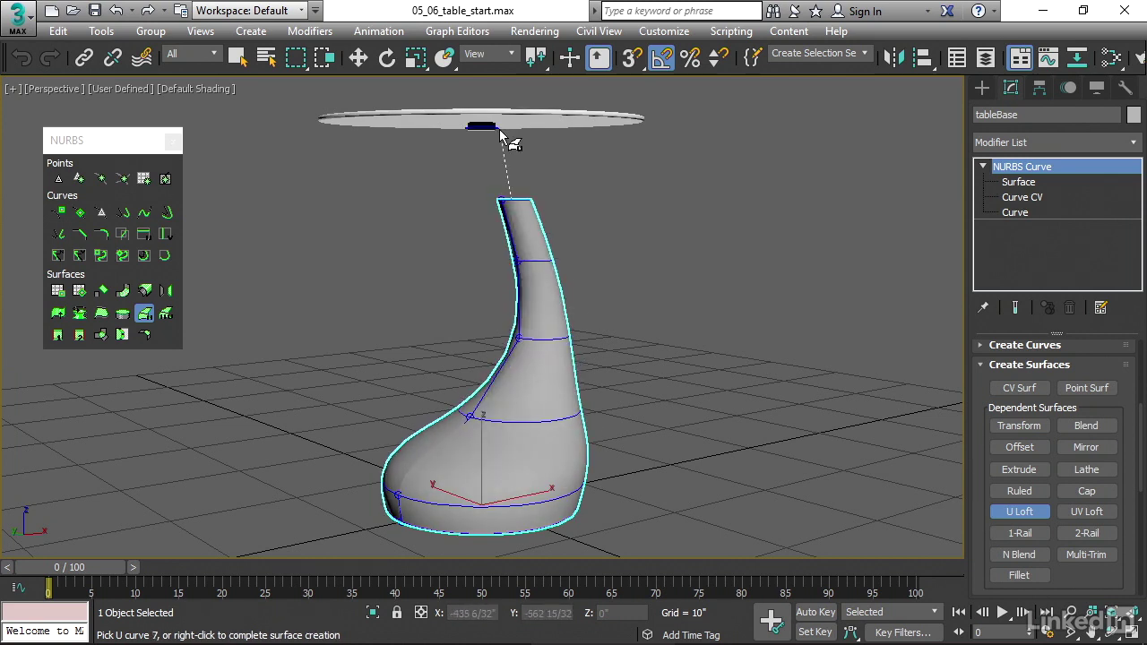
{"action": "left_click", "coordinate": [499, 129]}
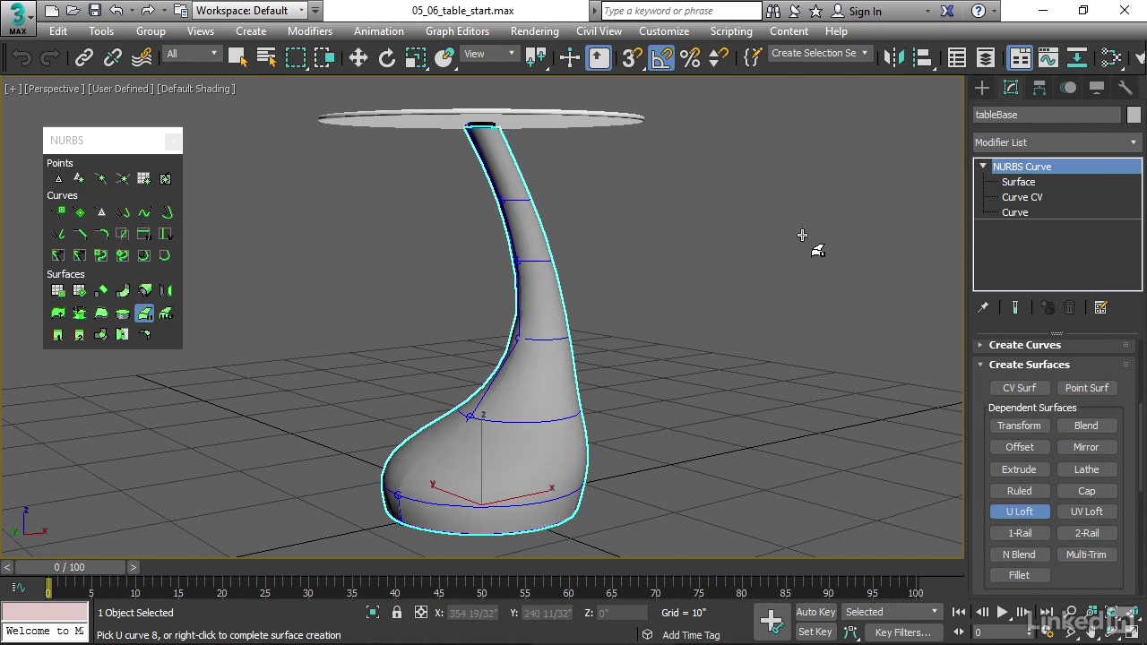
{"action": "right_click", "coordinate": [770, 248]}
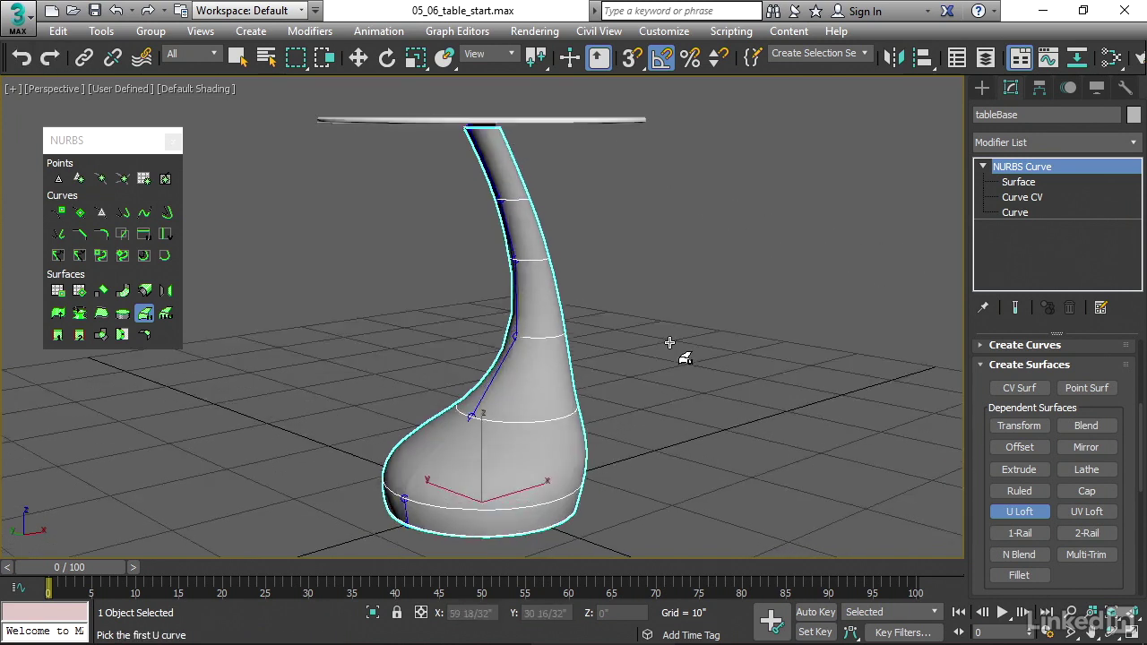
Step: Turn on Edged Faces (F4) to show the base's mesh edges, then exit U Loft mode
{"action": "mouse_move", "coordinate": [675, 331]}
{"action": "middle_mouse_down", "text": "alt"}
{"action": "mouse_move", "coordinate": [686, 346]}
{"action": "mouse_move", "coordinate": [653, 340]}
{"action": "mouse_move", "coordinate": [655, 350]}
{"action": "mouse_move", "coordinate": [686, 356]}
{"action": "middle_mouse_up", "text": "alt"}
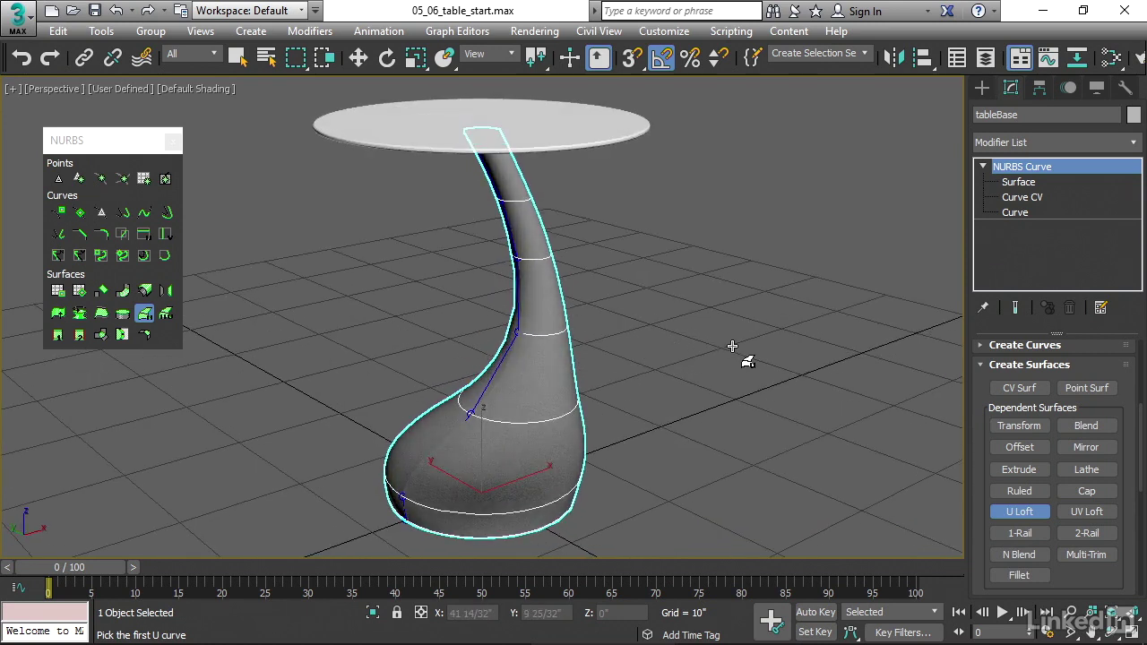
{"action": "key", "text": "F4"}
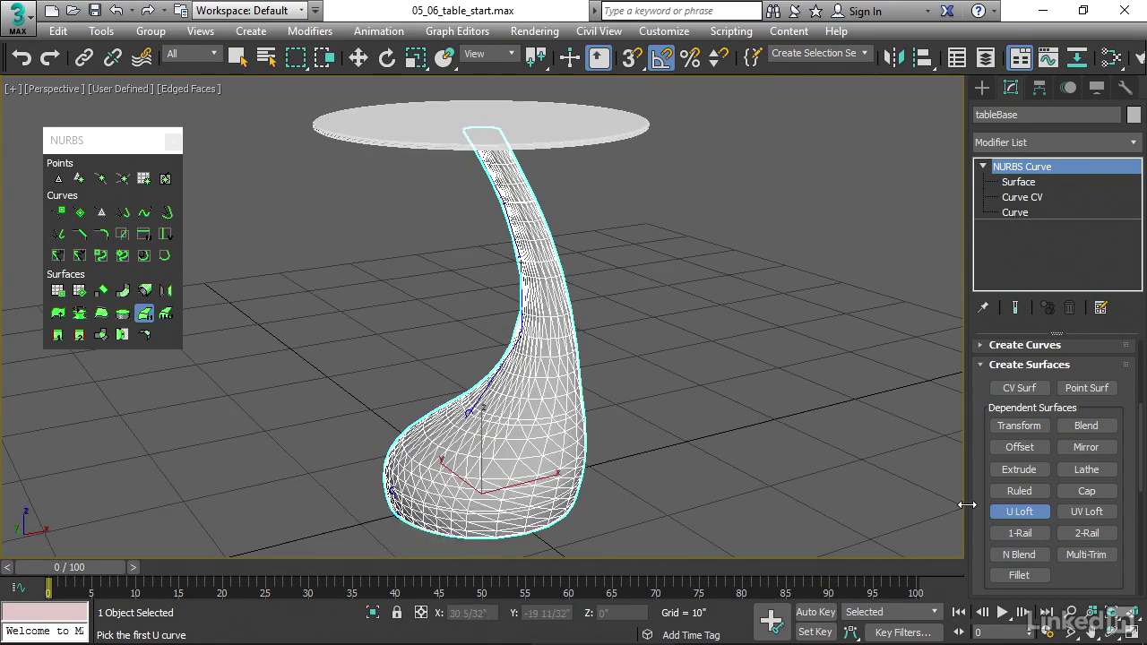
{"action": "right_click", "coordinate": [761, 357]}
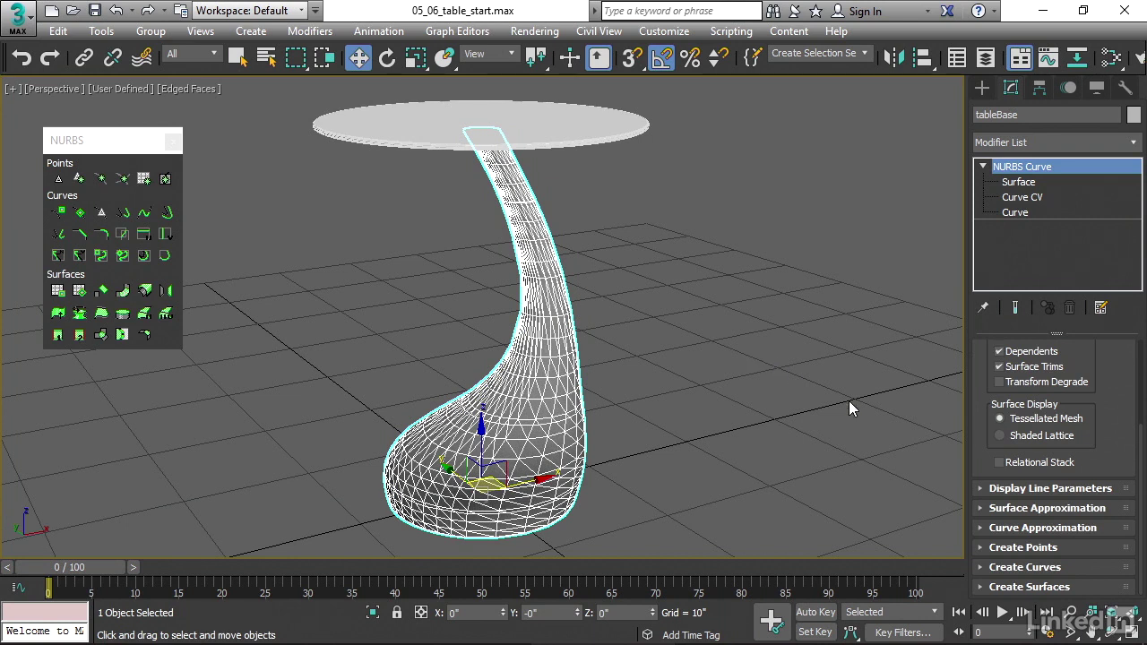
Step: Expand Surface Approximation and compare the Renderer settings before returning to Viewports
{"action": "left_click", "coordinate": [986, 508]}
{"action": "scroll", "coordinate": [984, 448], "scroll_direction": "up", "scroll_amount": 3}
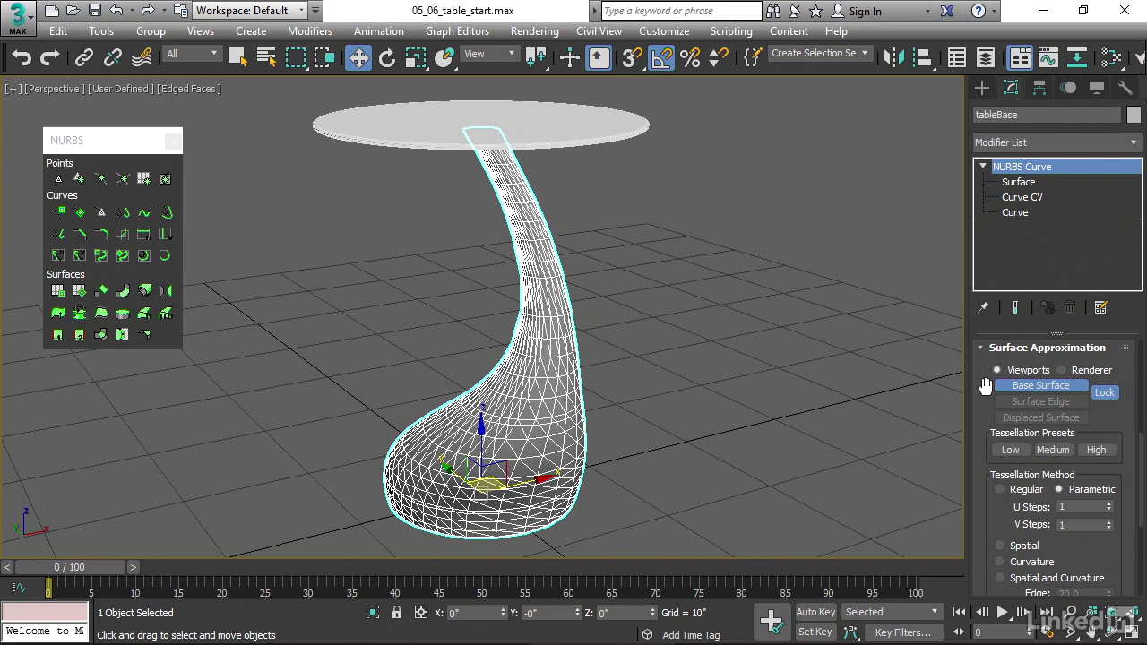
{"action": "left_click", "coordinate": [1063, 370]}
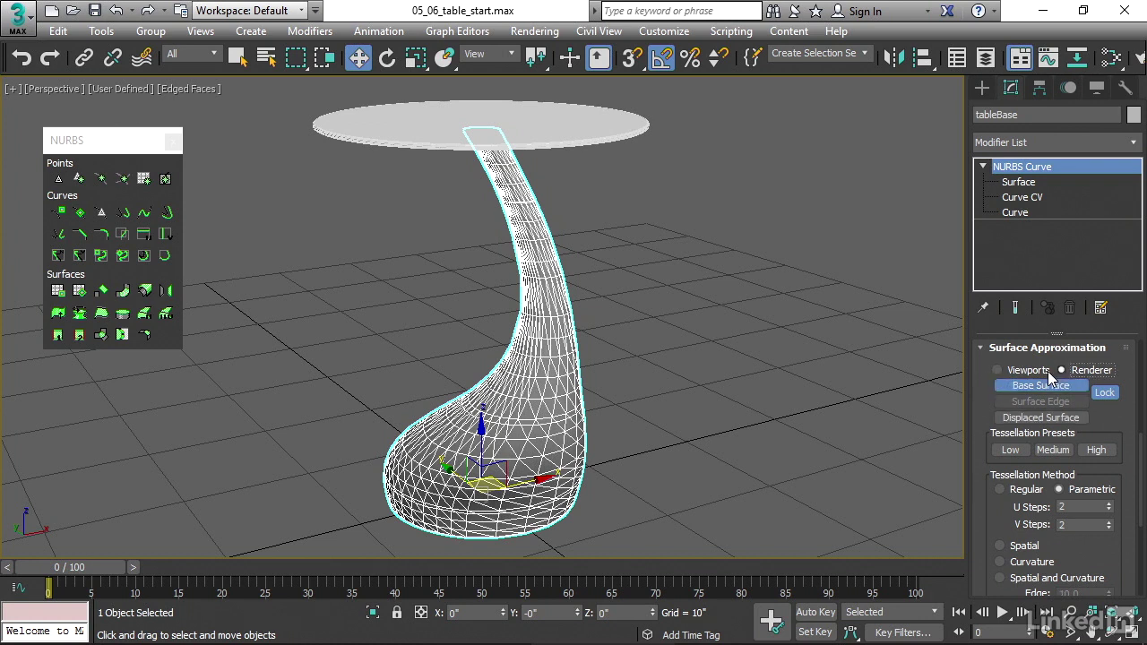
{"action": "left_click", "coordinate": [997, 370]}
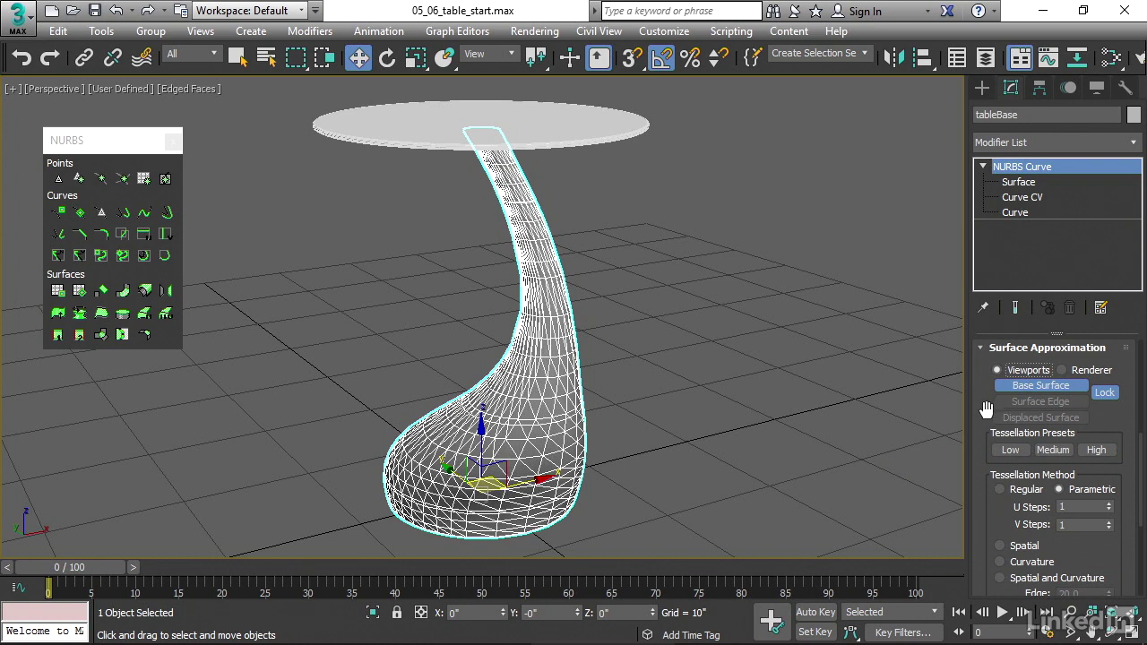
Step: Set the viewport Parametric U Steps and V Steps to 2 each
{"action": "left_click_drag", "start_coordinate": [977, 530], "coordinate": [976, 531]}
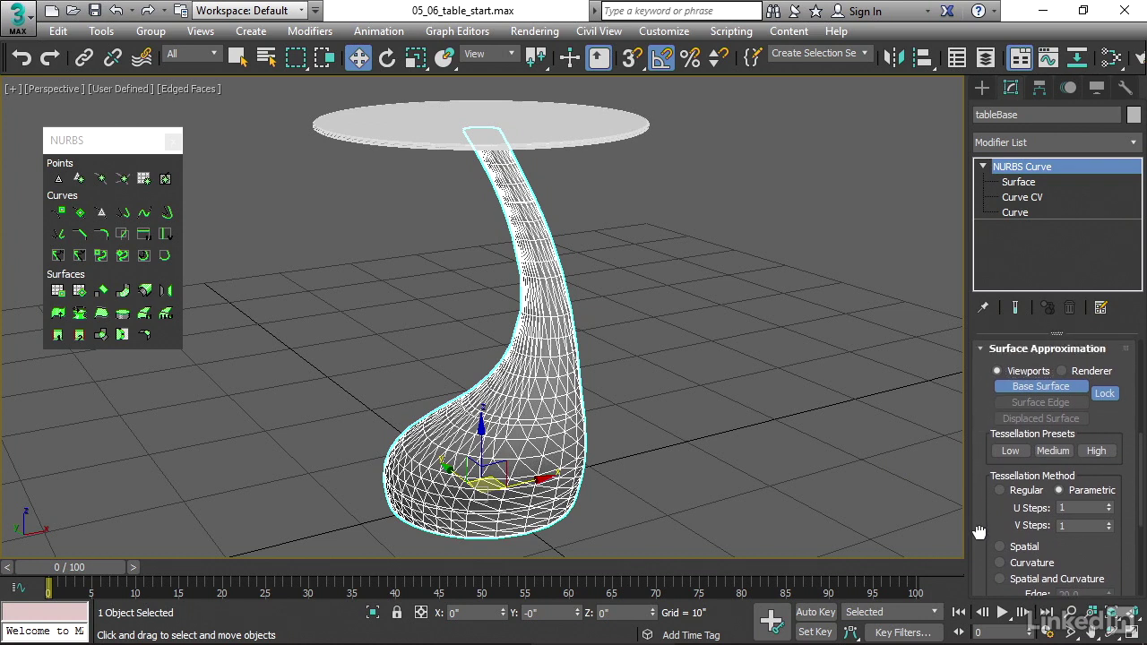
{"action": "left_click", "coordinate": [1111, 505]}
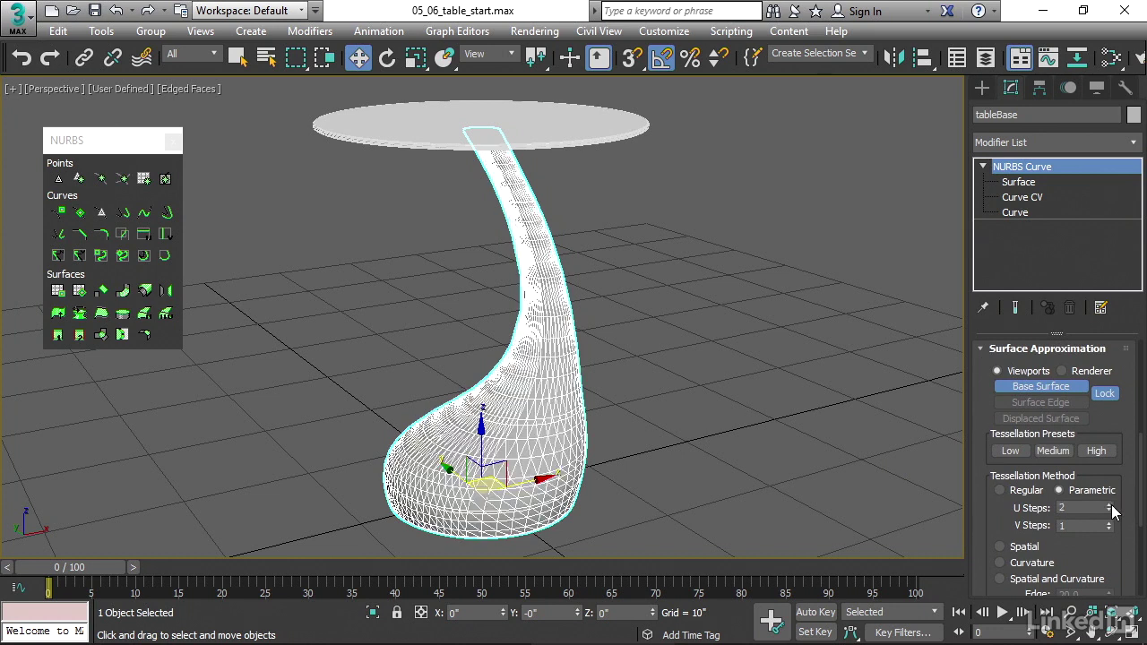
{"action": "left_click", "coordinate": [1109, 522]}
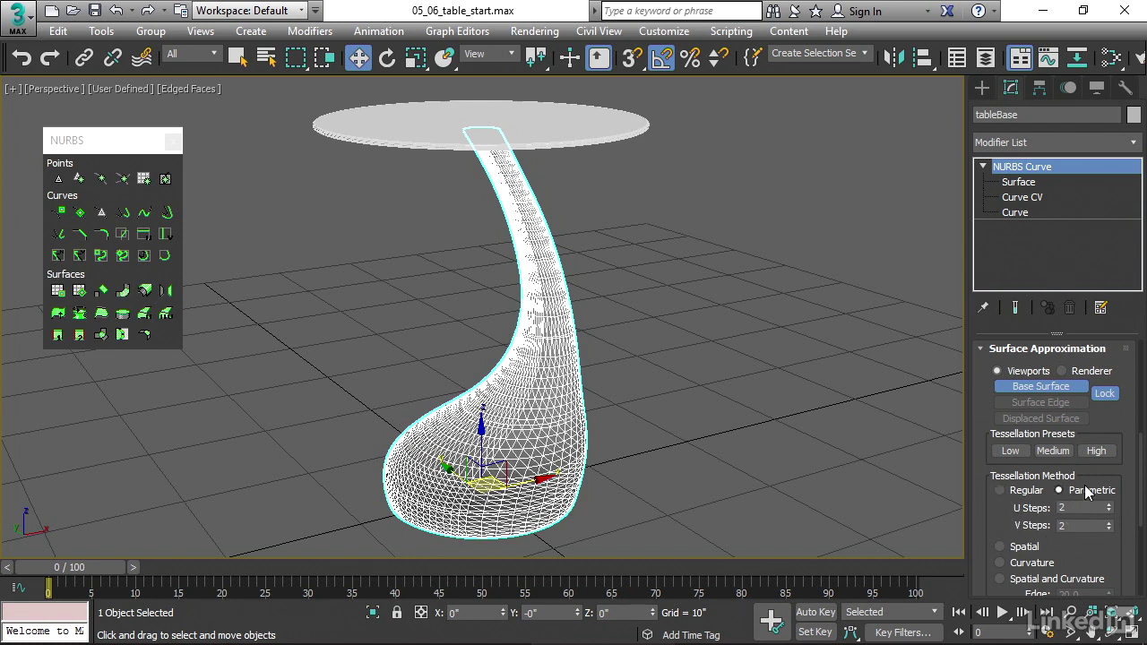
{"action": "scroll", "coordinate": [1093, 476], "scroll_direction": "down", "scroll_amount": 3}
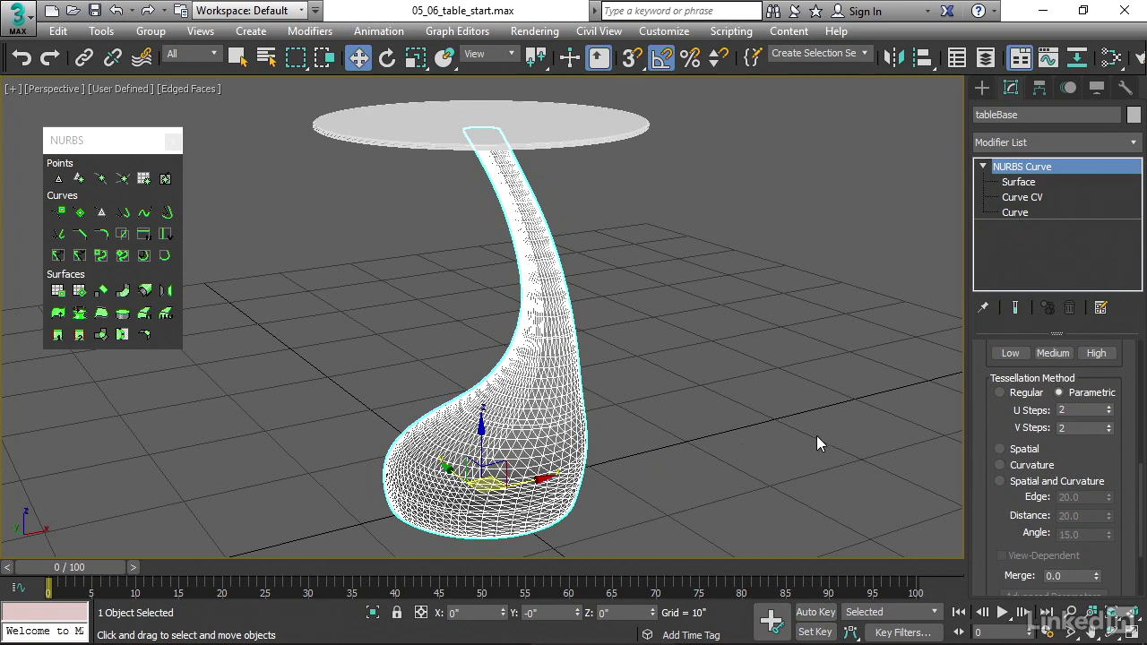
Step: Set the Spatial Edge length to 1.464, revert to Parametric tessellation, and deselect the base
{"action": "left_click", "coordinate": [1000, 448]}
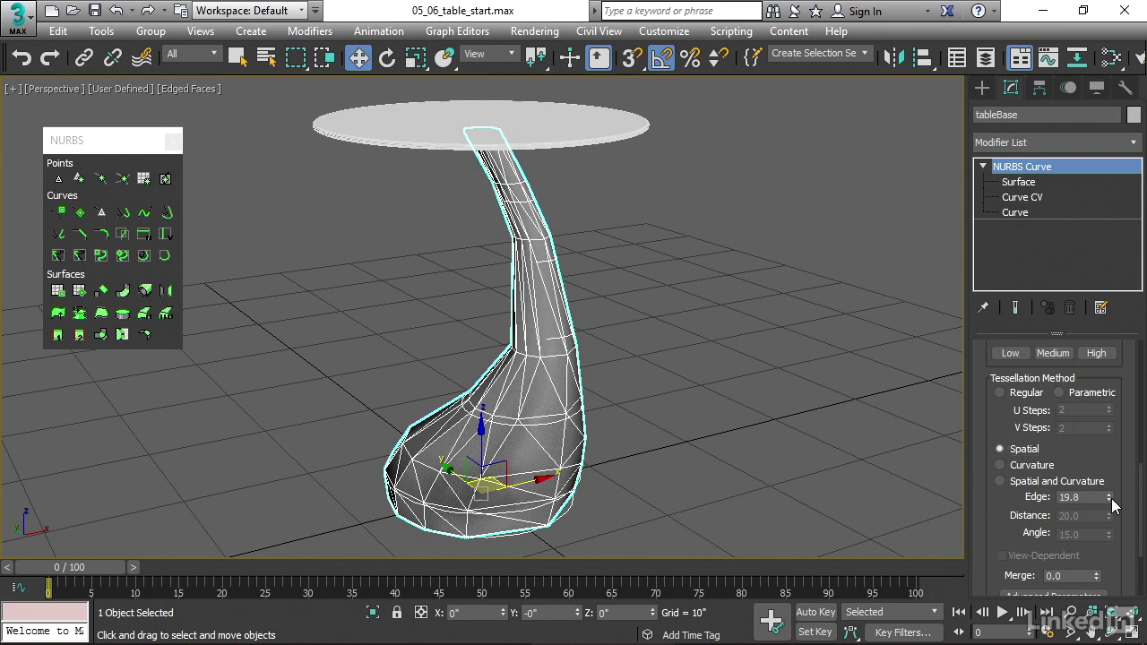
{"action": "mouse_move", "coordinate": [1111, 506]}
{"action": "left_mouse_down"}
{"action": "mouse_move", "coordinate": [1110, 565]}
{"action": "mouse_move", "coordinate": [1112, 525]}
{"action": "left_mouse_up"}
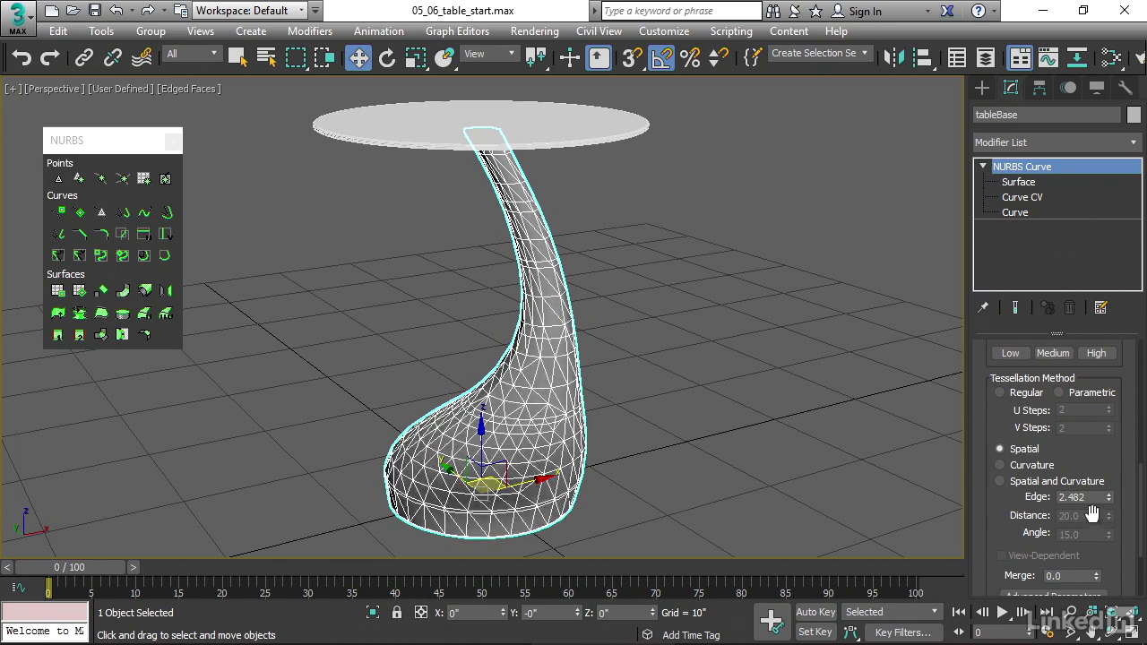
{"action": "left_click_drag", "start_coordinate": [1109, 499], "coordinate": [1118, 541]}
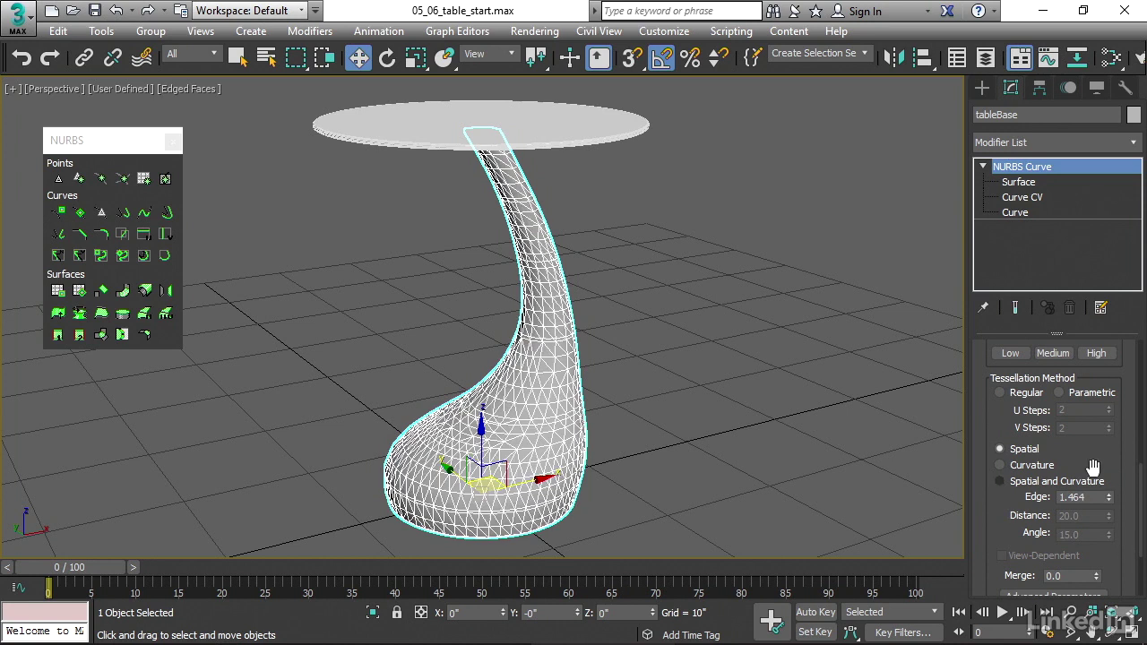
{"action": "left_click", "coordinate": [1061, 394]}
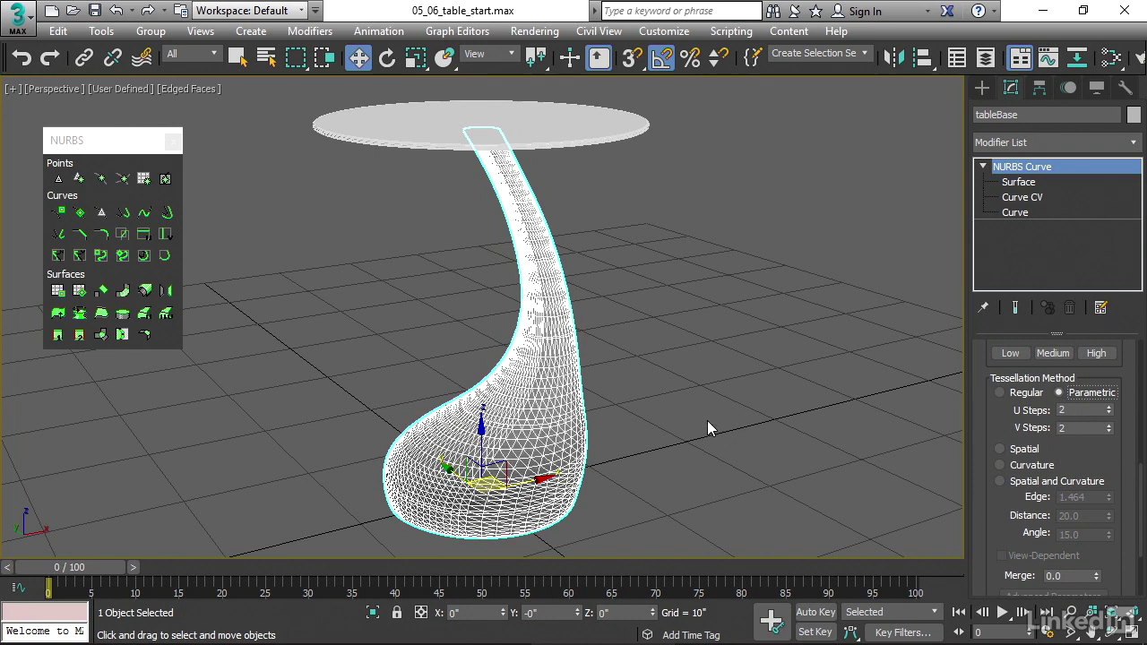
{"action": "middle_click_drag", "start_coordinate": [706, 420], "coordinate": [709, 391], "text": "alt"}
{"action": "left_click", "coordinate": [708, 390]}
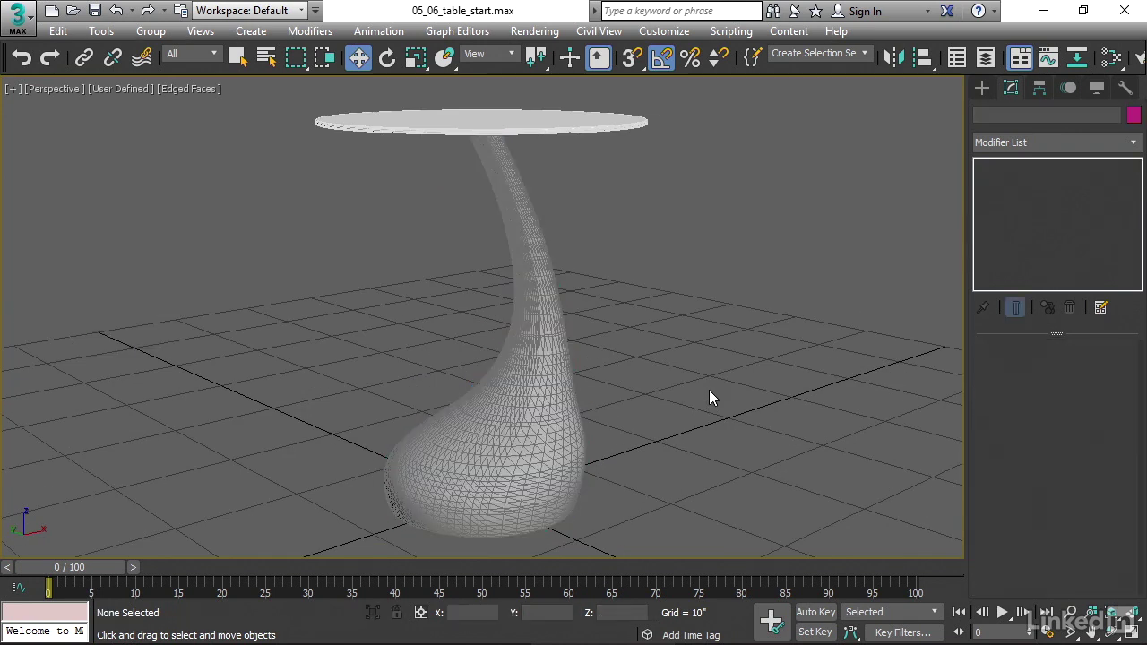